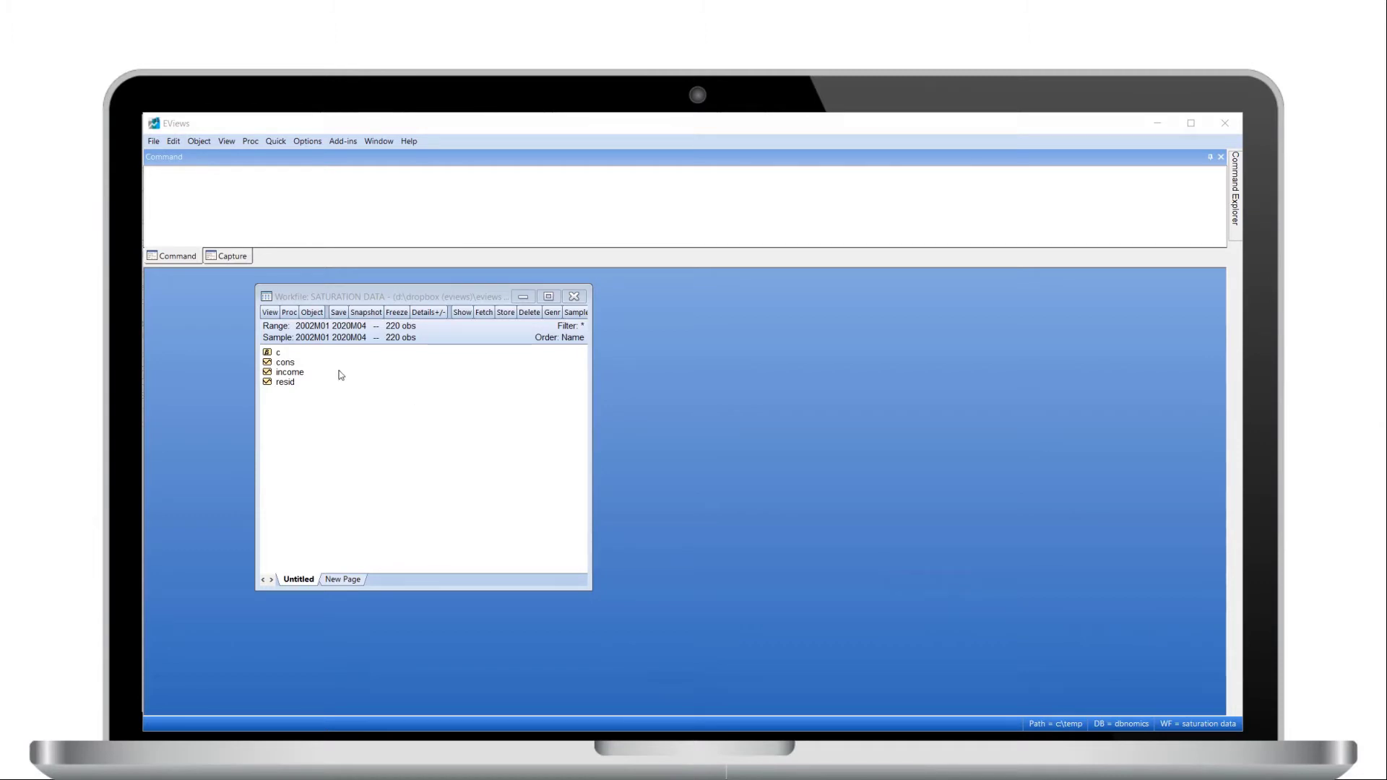
Select the cons and income series in the workfile.
left_click(295, 365)
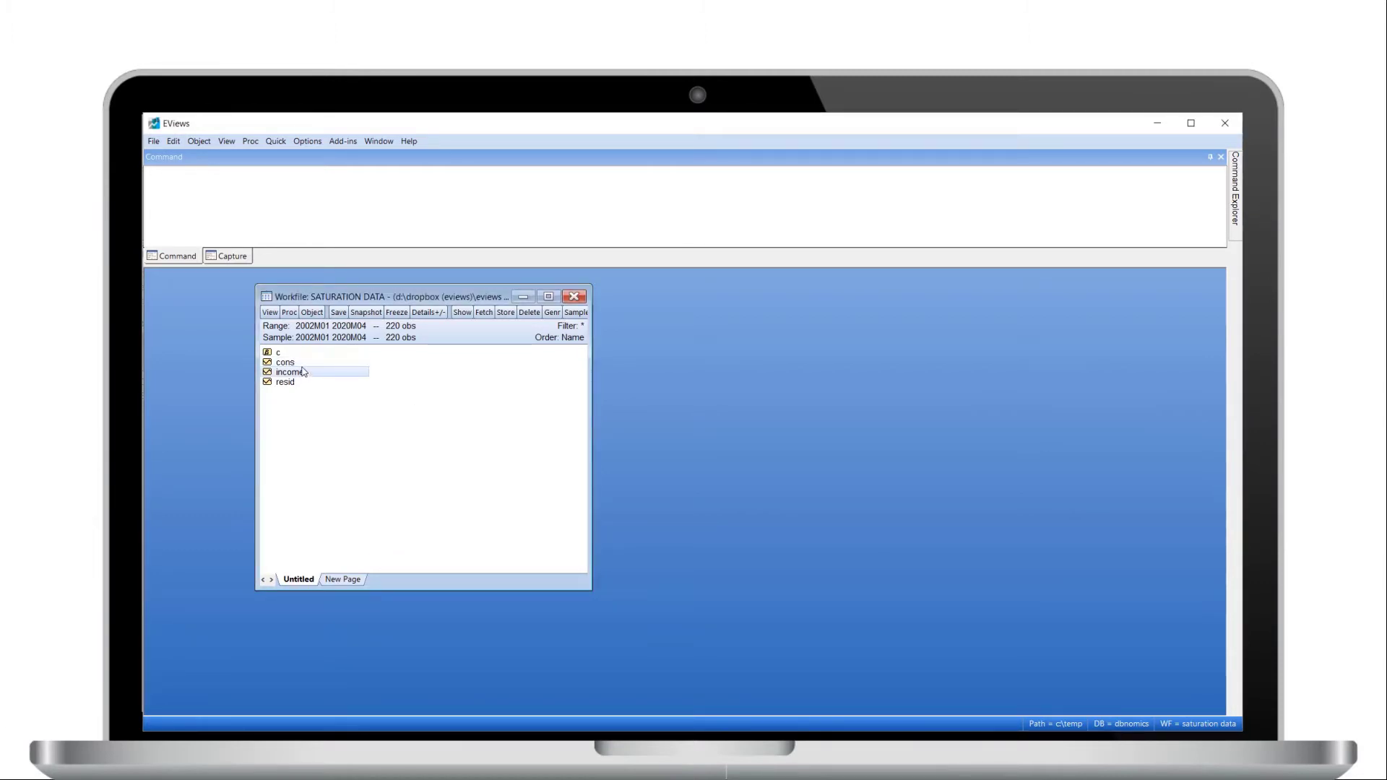
left_click(306, 374)
left_click(309, 365)
left_click(302, 374)
Estimate dlog(cons) c dlog(income) by least squares via Quick > Estimate Equation.
left_click(275, 142)
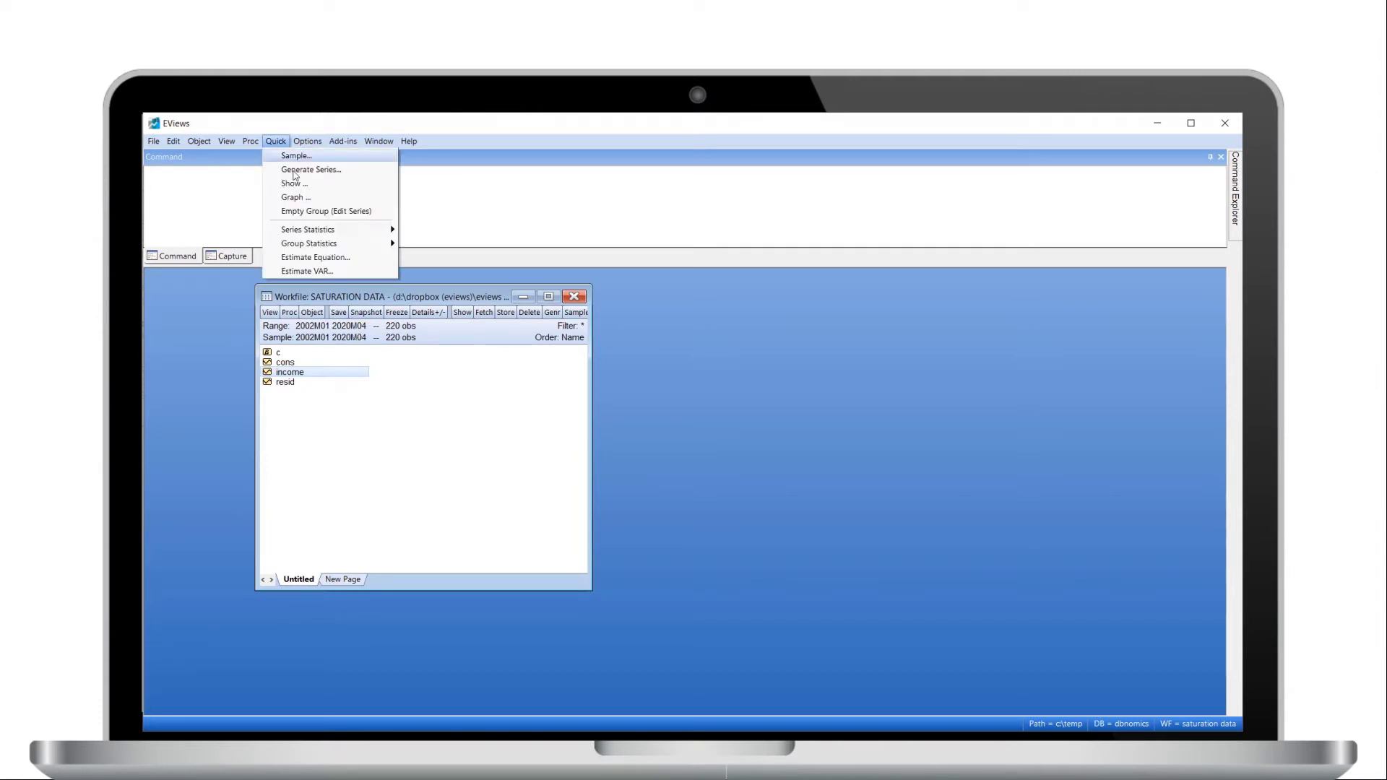
left_click(340, 259)
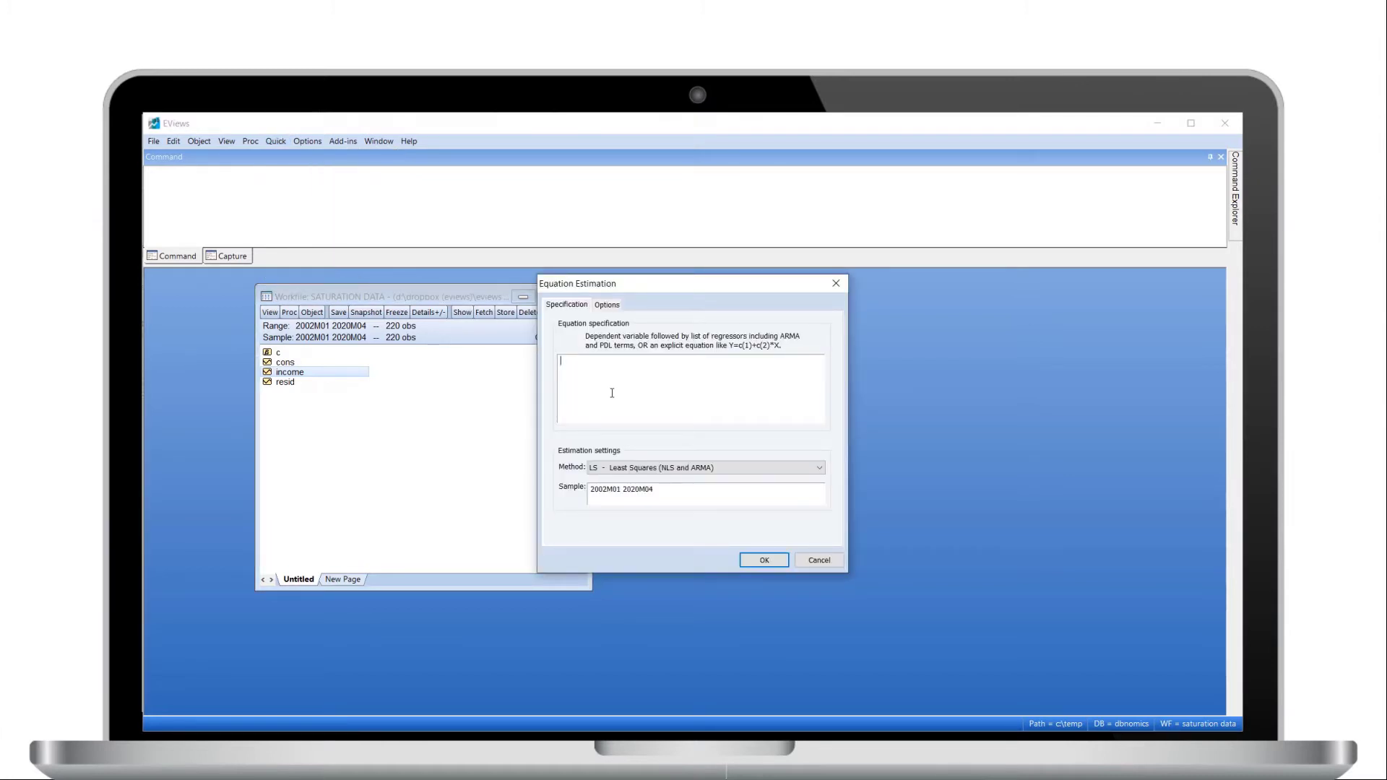
type("dlog(cons) c dlog(income)")
left_click(762, 561)
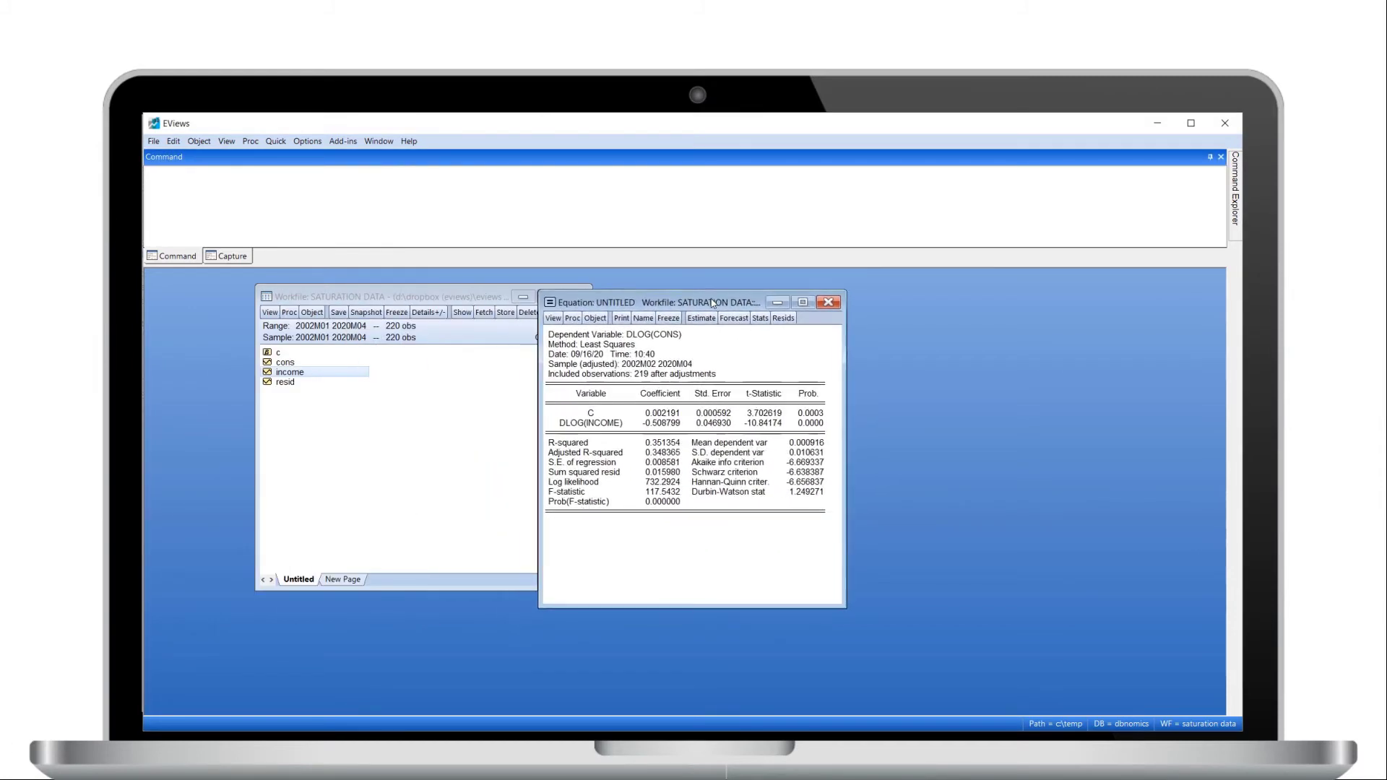
Inspect the DLOG(INCOME) coefficient, its probability and R-squared 0.351, then show the residual graph.
left_click(660, 414)
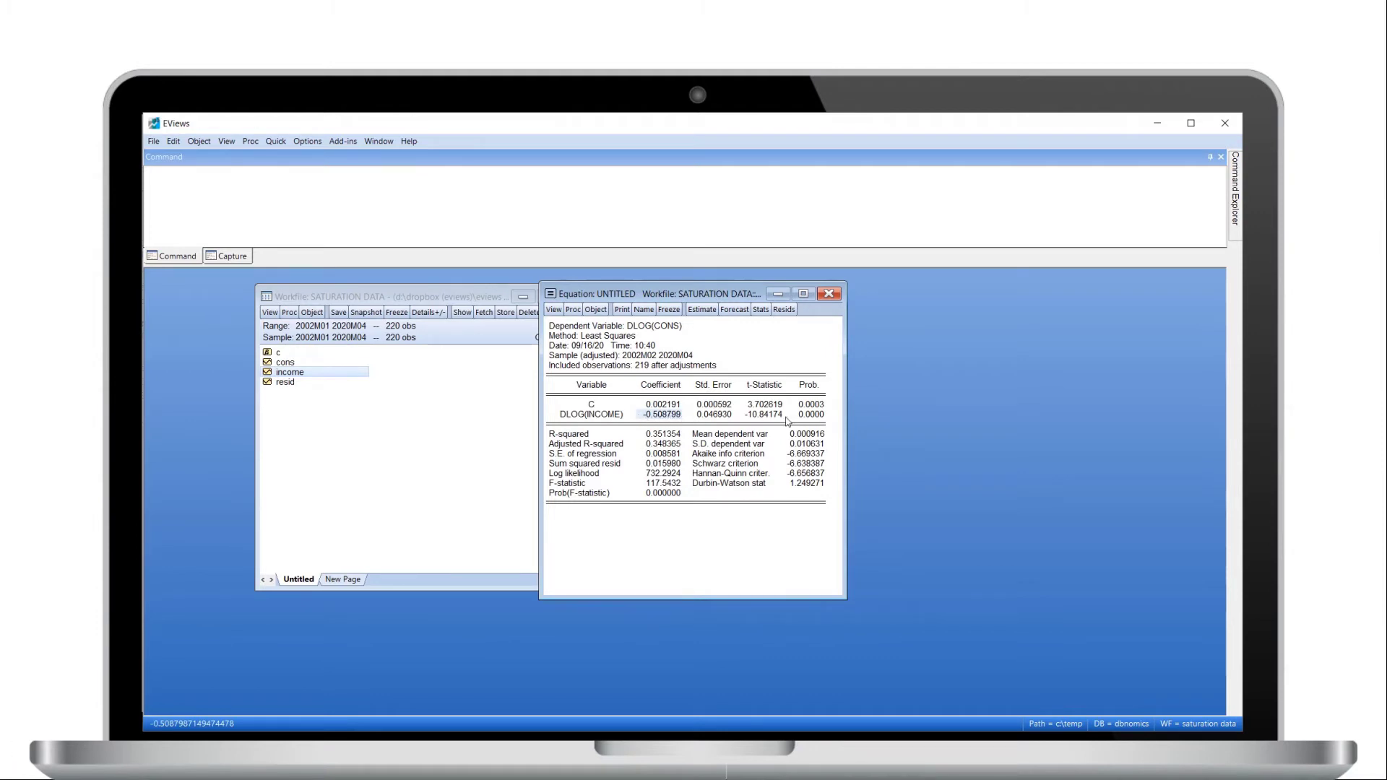
left_click(814, 417)
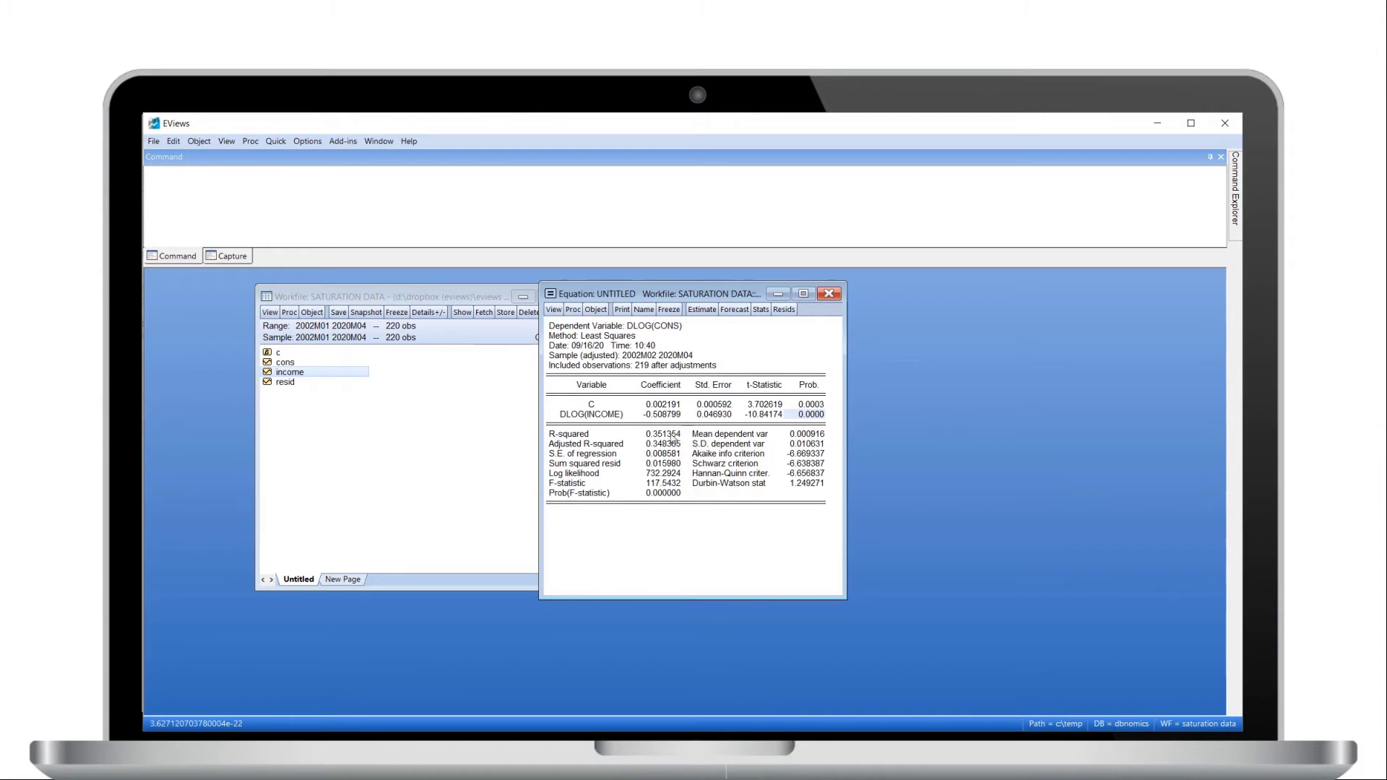
left_click(669, 435)
left_click(784, 311)
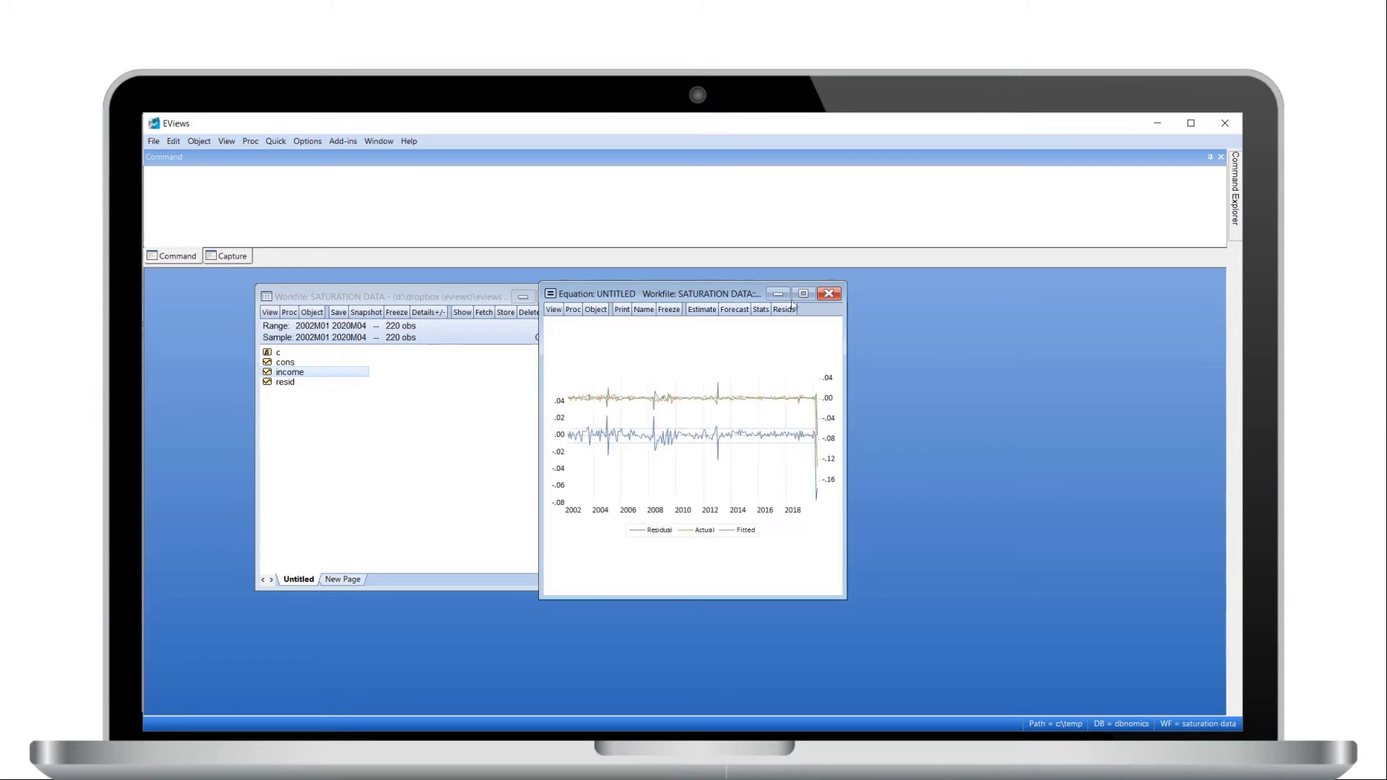
Maximize the residual, actual and fitted graph to inspect it, then restore the window.
left_click(804, 293)
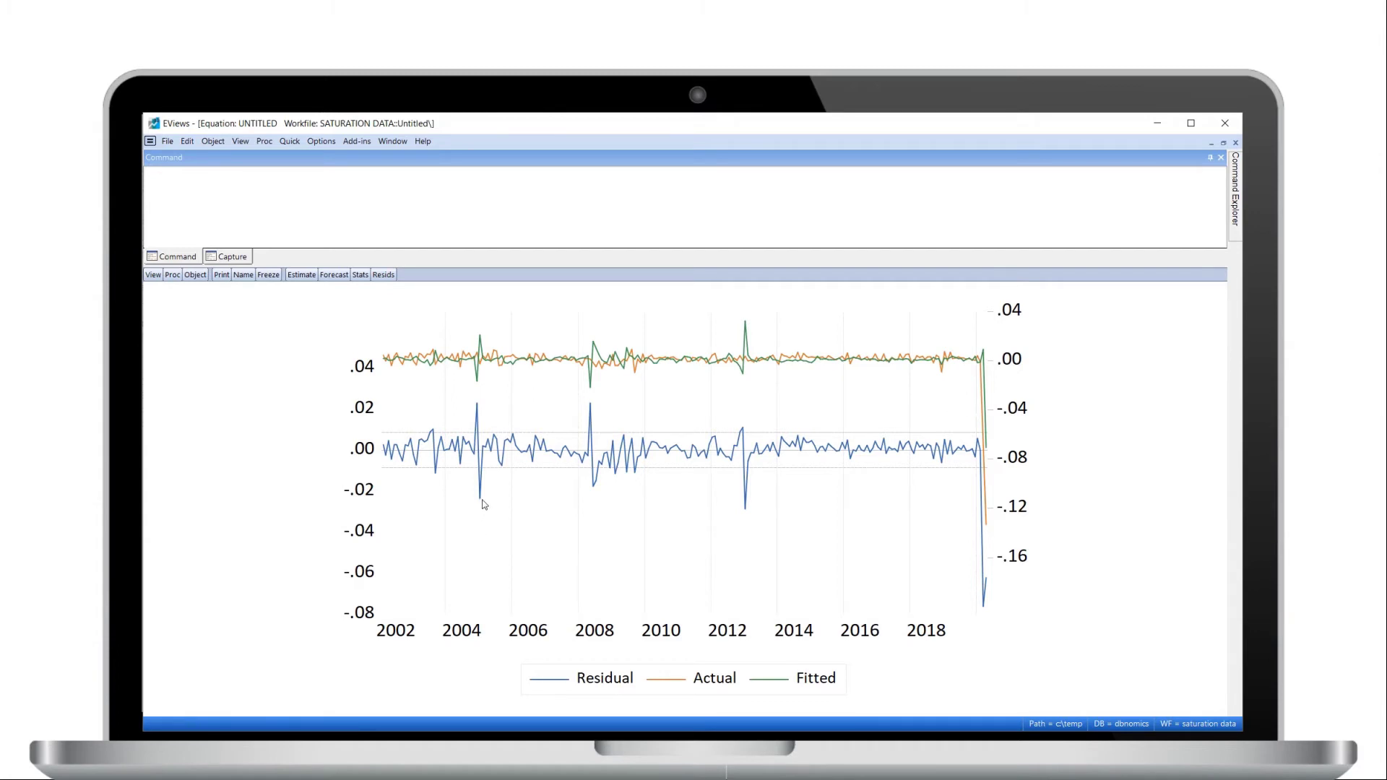
mouse_move(481, 498)
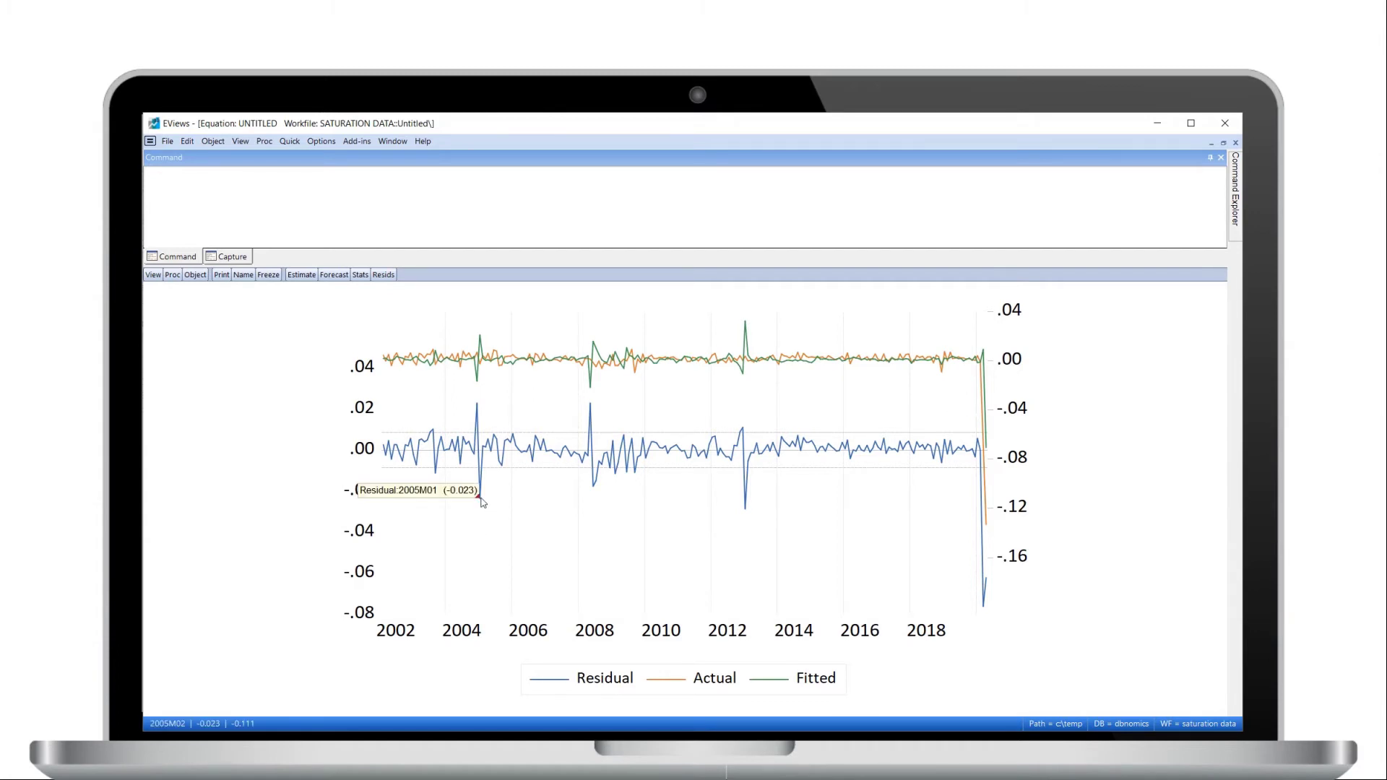
mouse_move(593, 412)
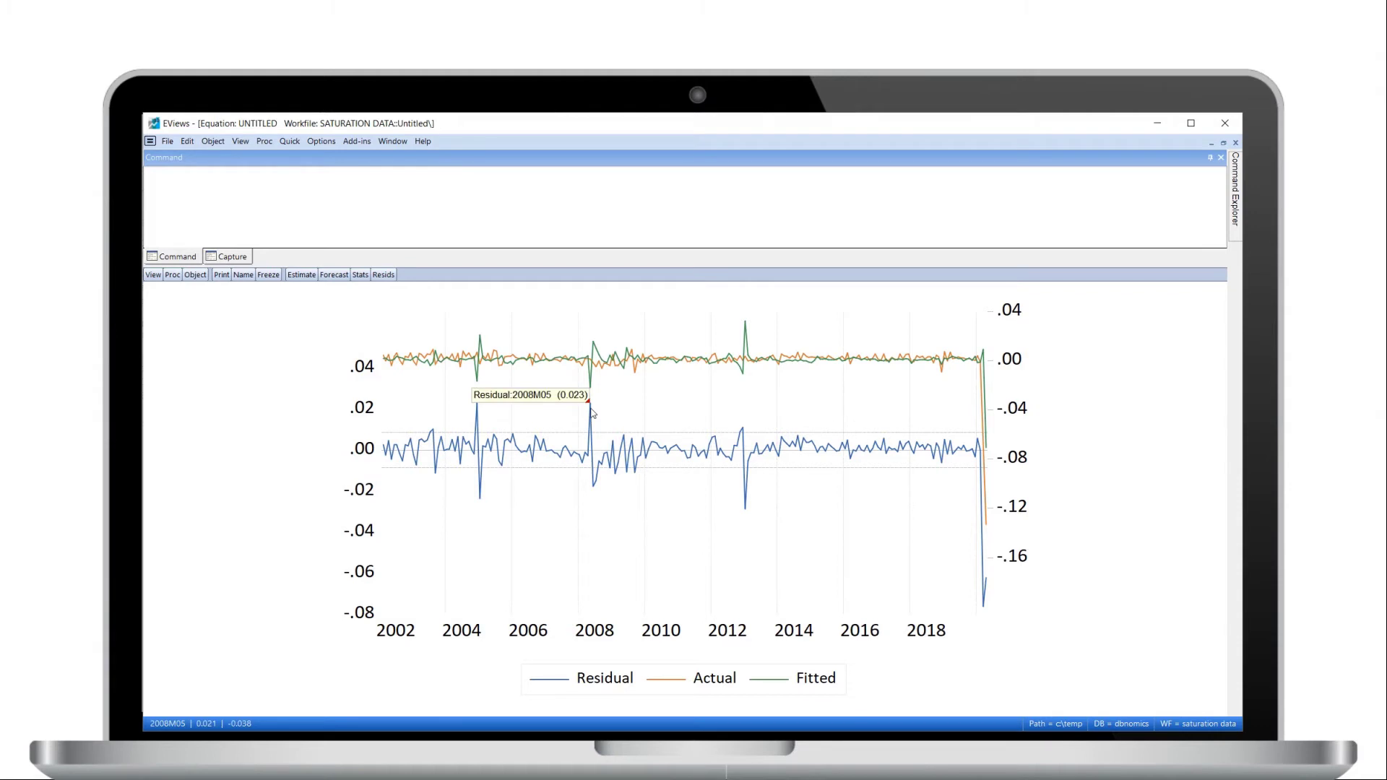
mouse_move(747, 510)
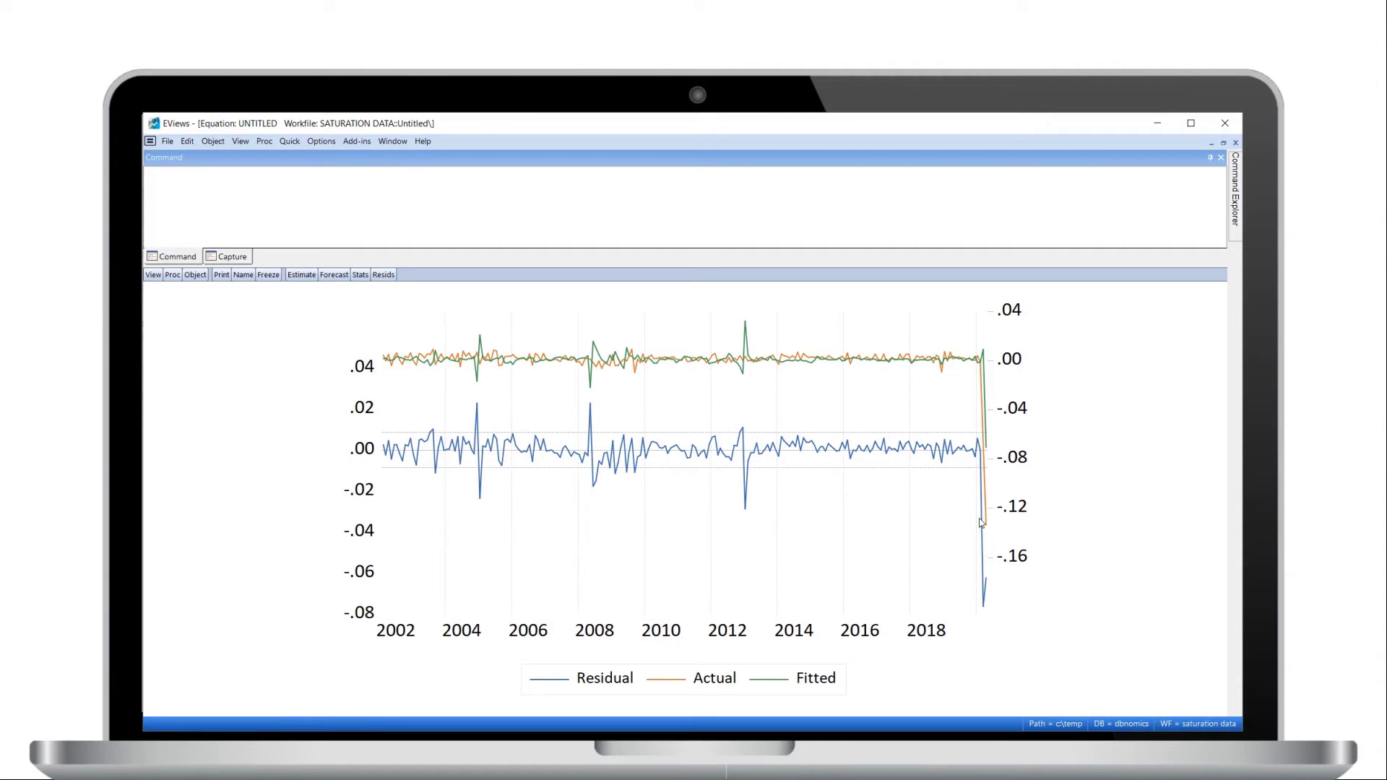
left_click(1223, 143)
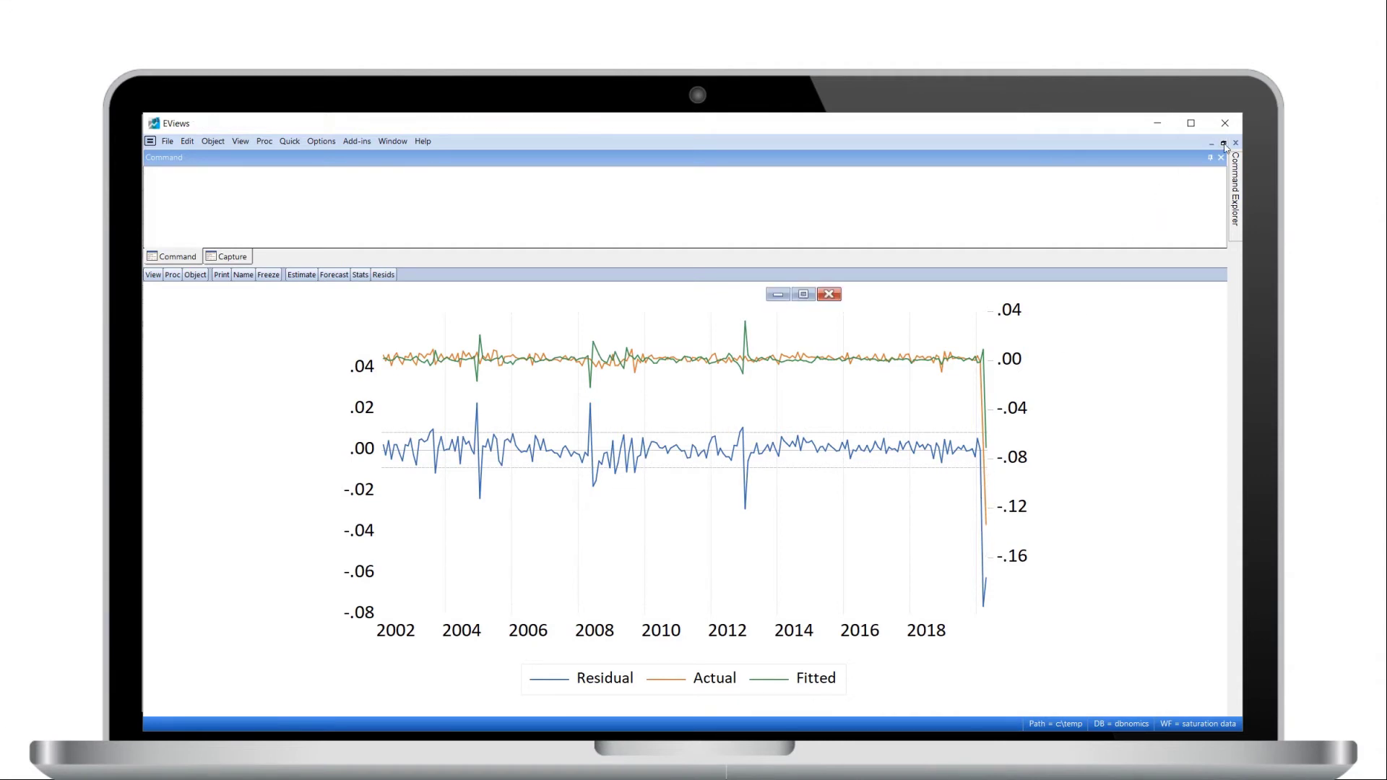
Name the equation eq01 and locate it in the SATURATION DATA workfile list.
left_click(645, 311)
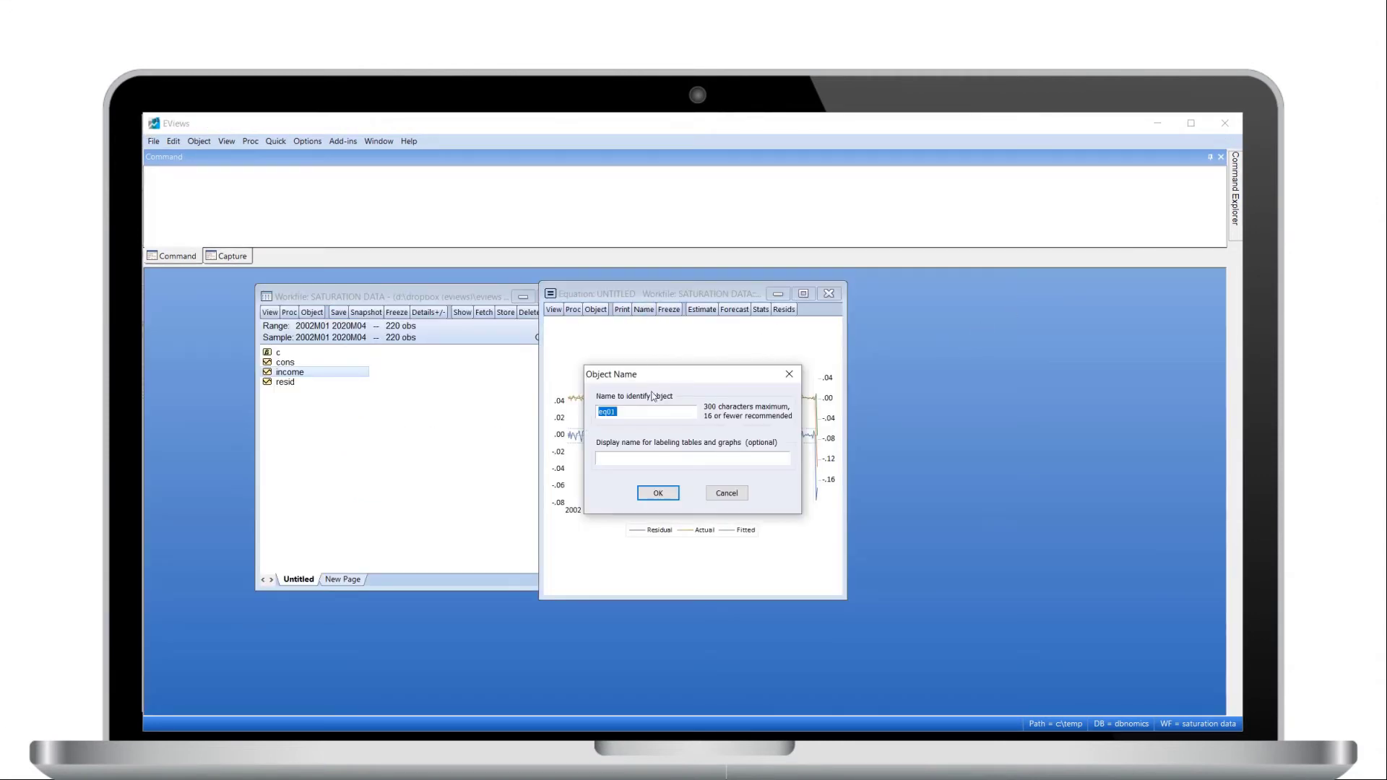
left_click(658, 493)
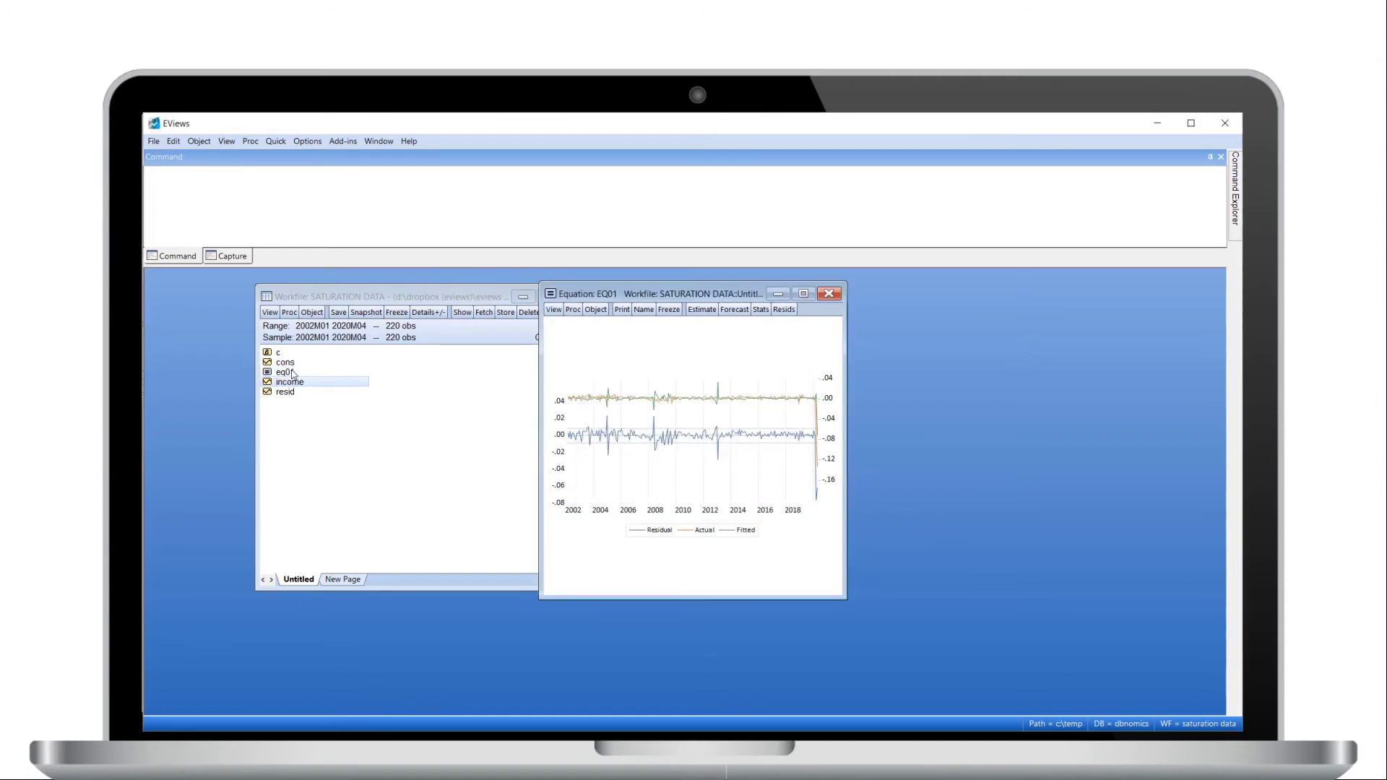
left_click(293, 373)
left_click_drag(391, 298, 339, 304)
left_click(276, 142)
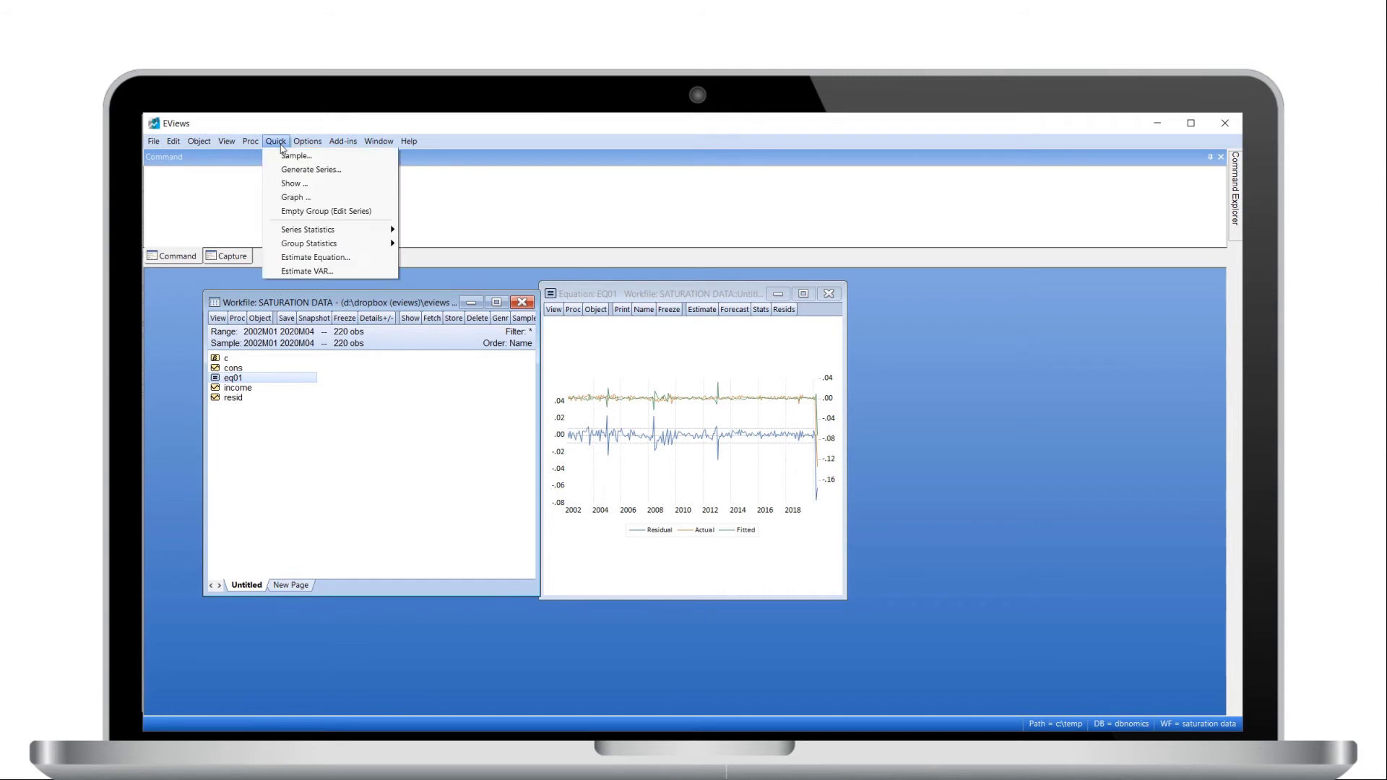
left_click(309, 259)
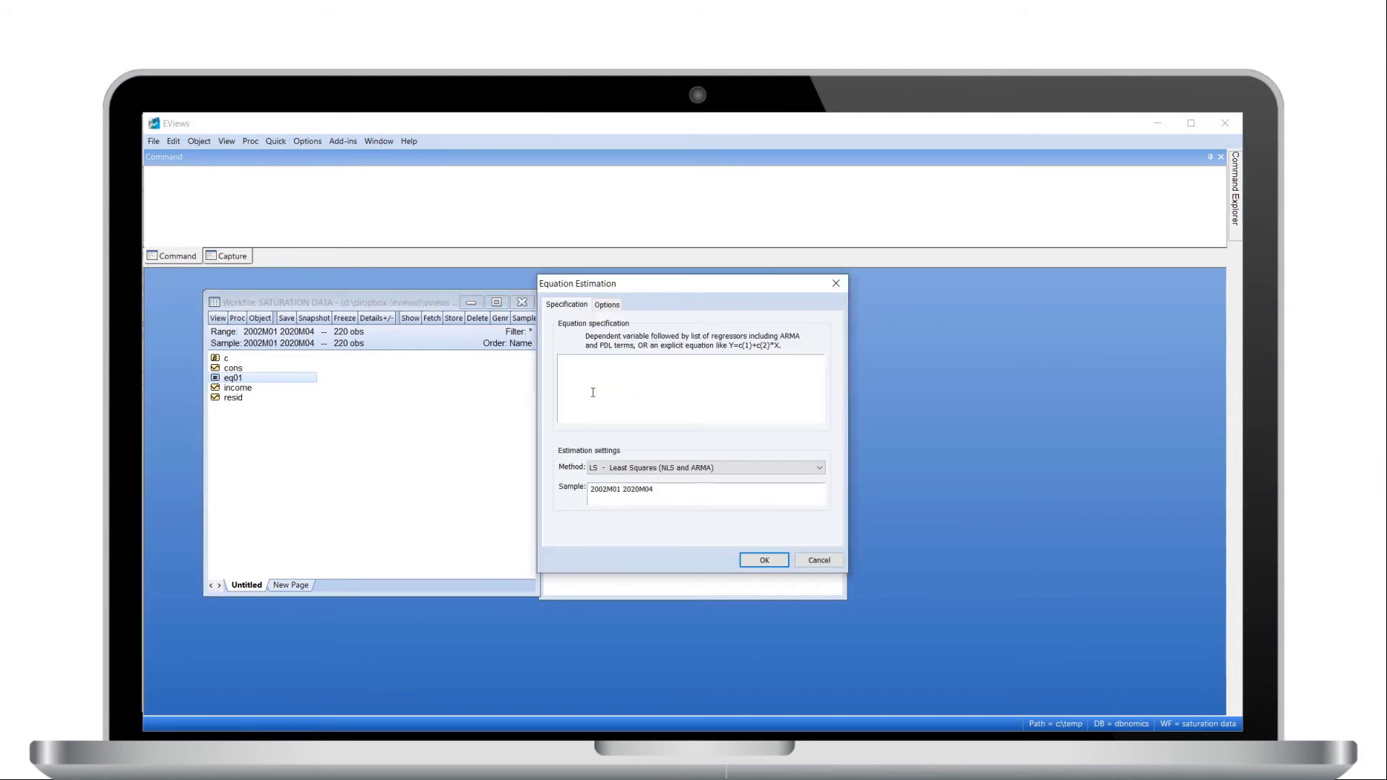
Estimate dlog(cons) c dlog(income) with auto-detected impulse (IIS) and step-shift (SIS) indicators.
type("dlog(cons) c dlog(income)")
left_click(618, 307)
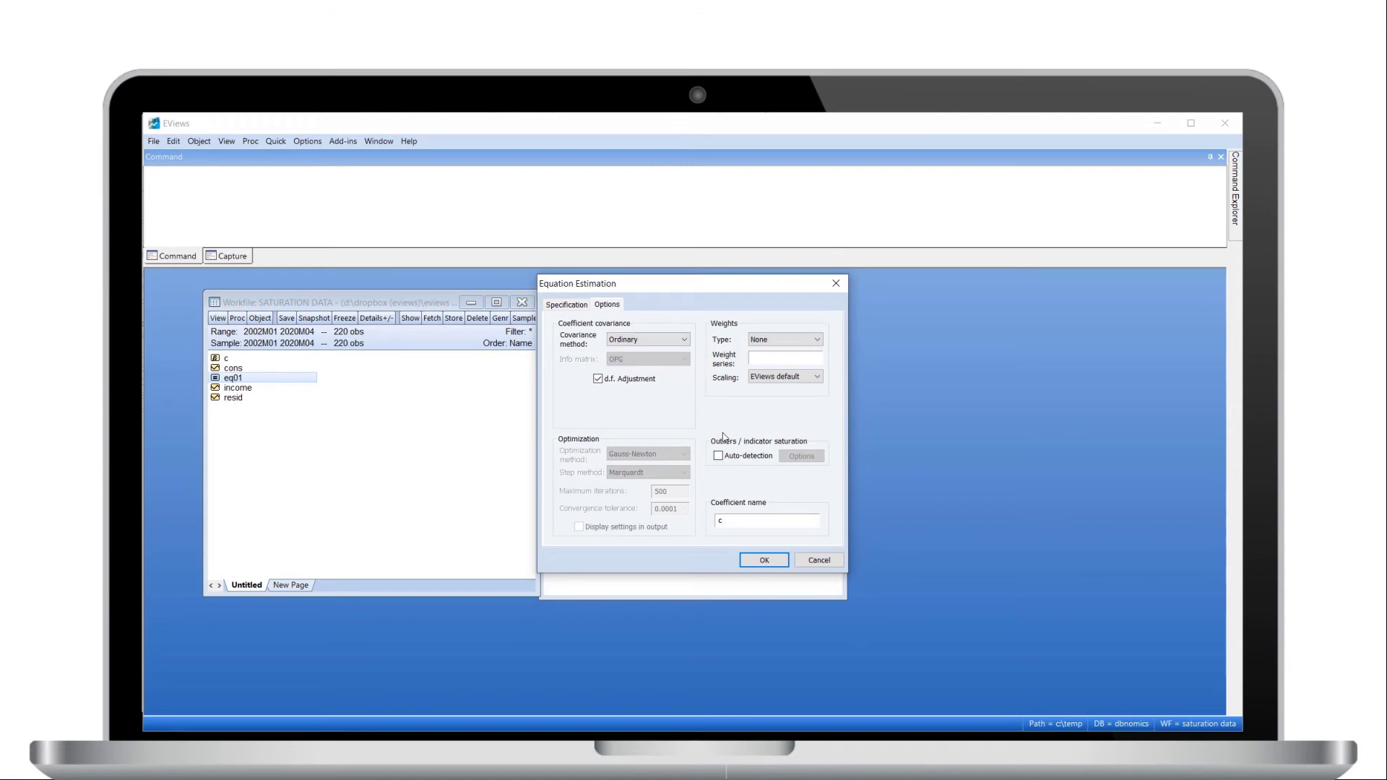
left_click(719, 456)
left_click(804, 458)
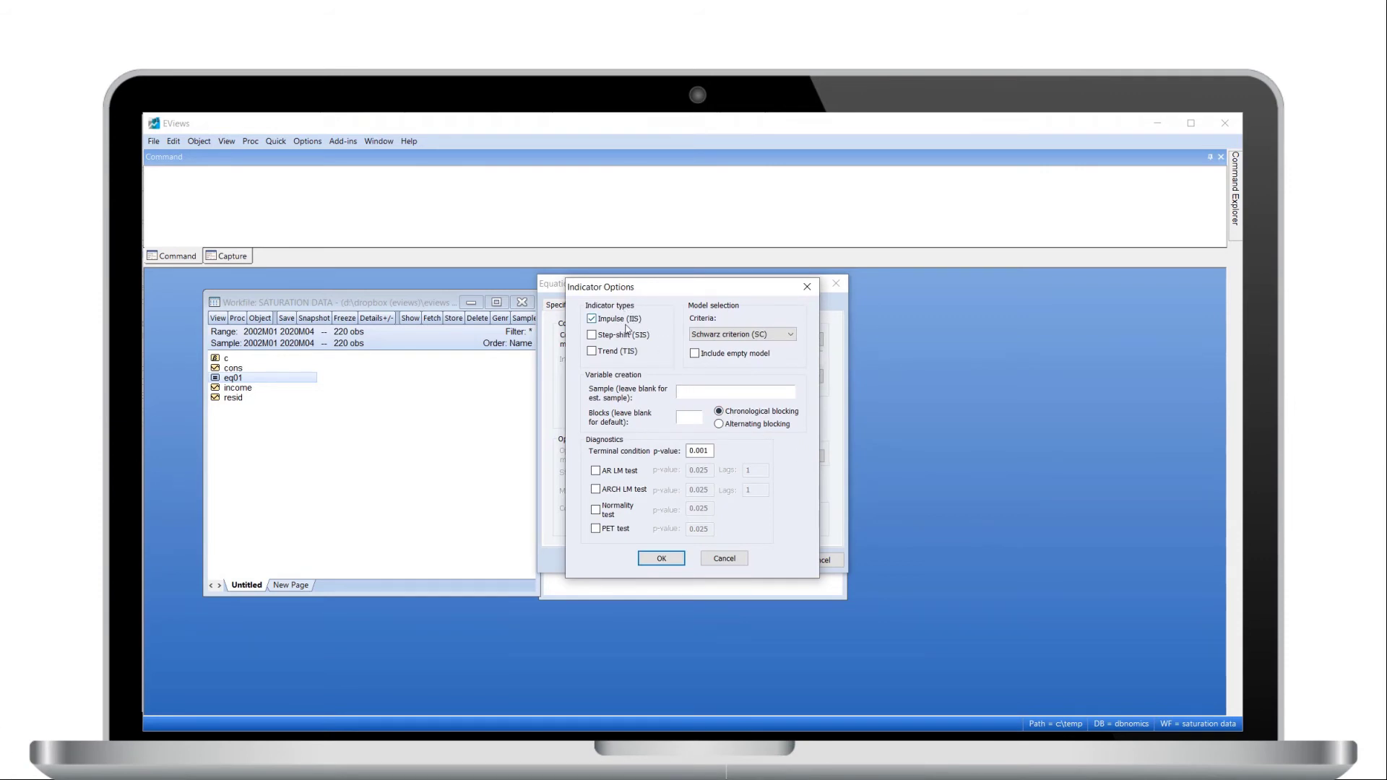
left_click(594, 336)
left_click(701, 451)
left_click(678, 558)
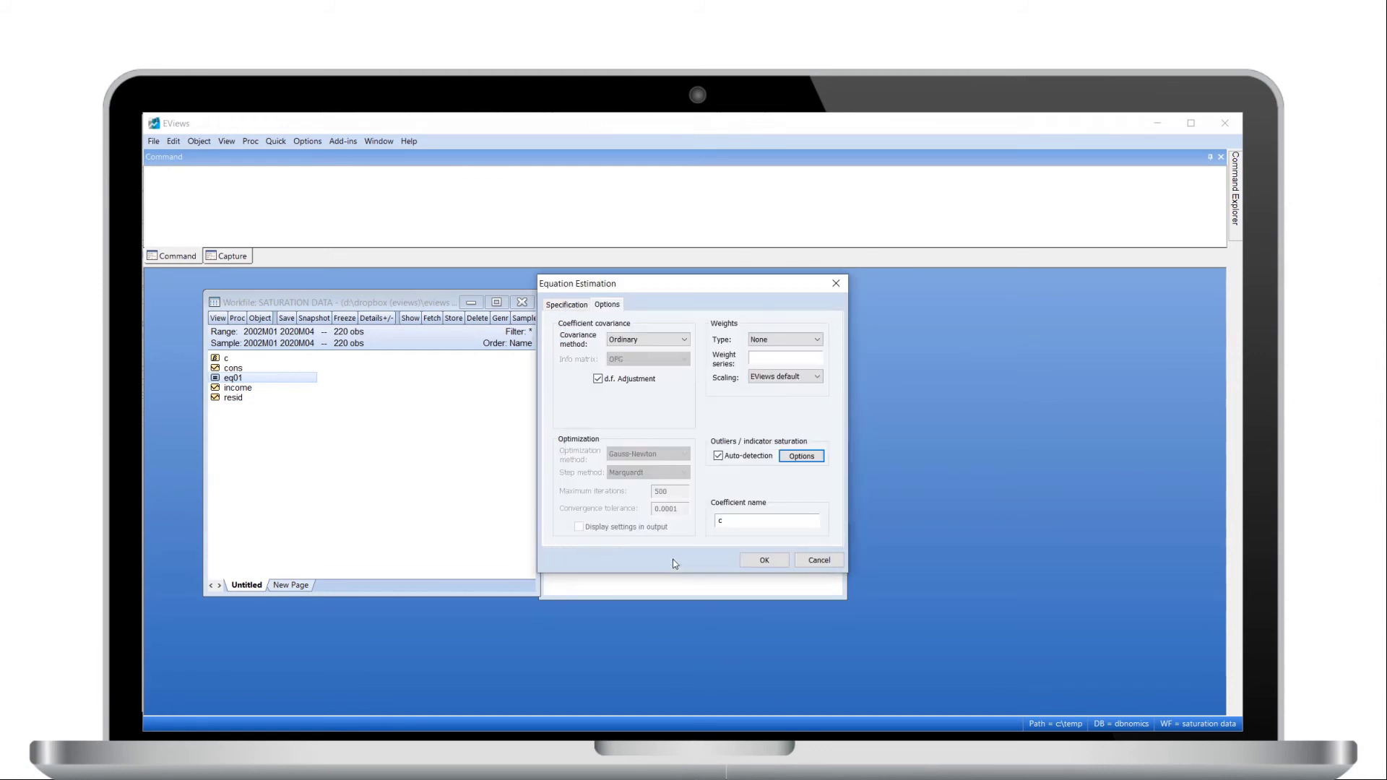
left_click(764, 560)
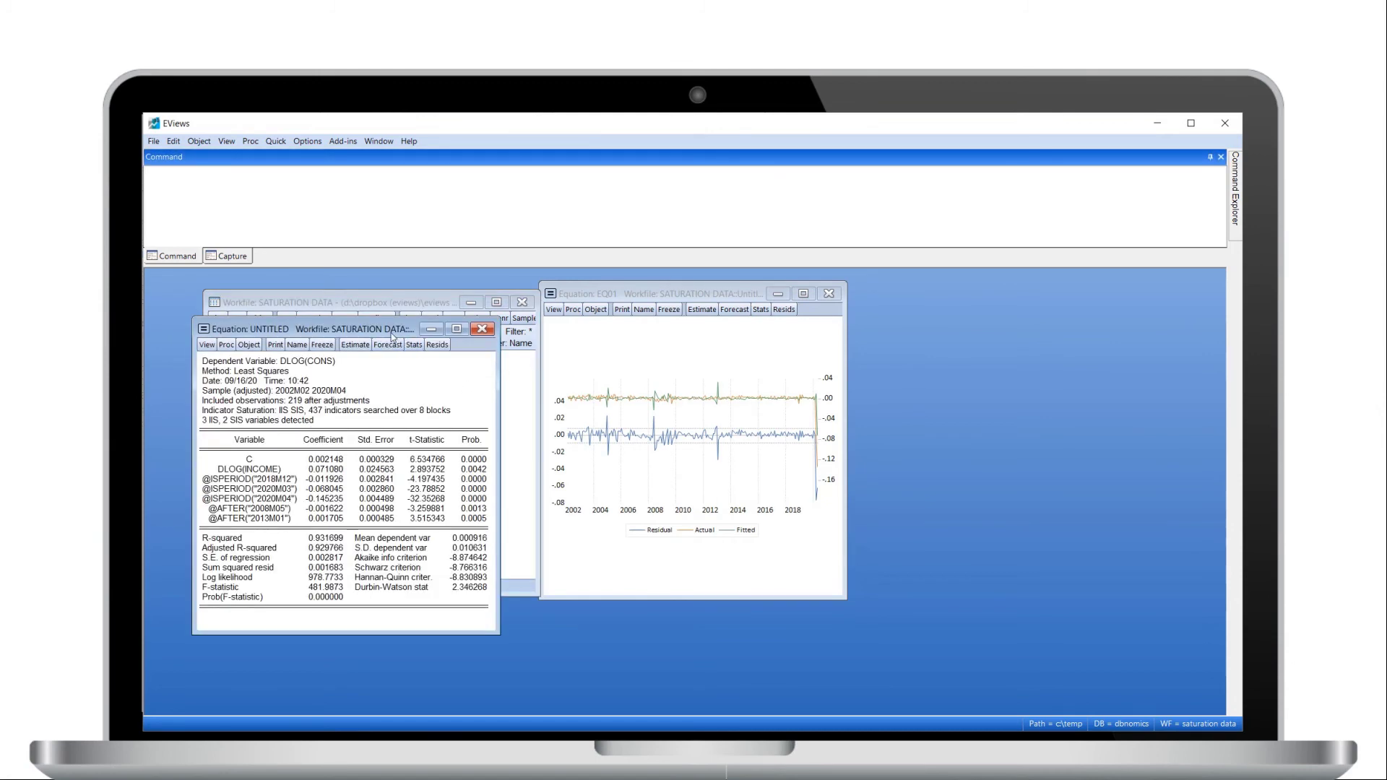
Compare the saturated equation's income coefficient and R-squared 0.931699 against eq01's 0.351354.
left_click_drag(394, 332, 420, 317)
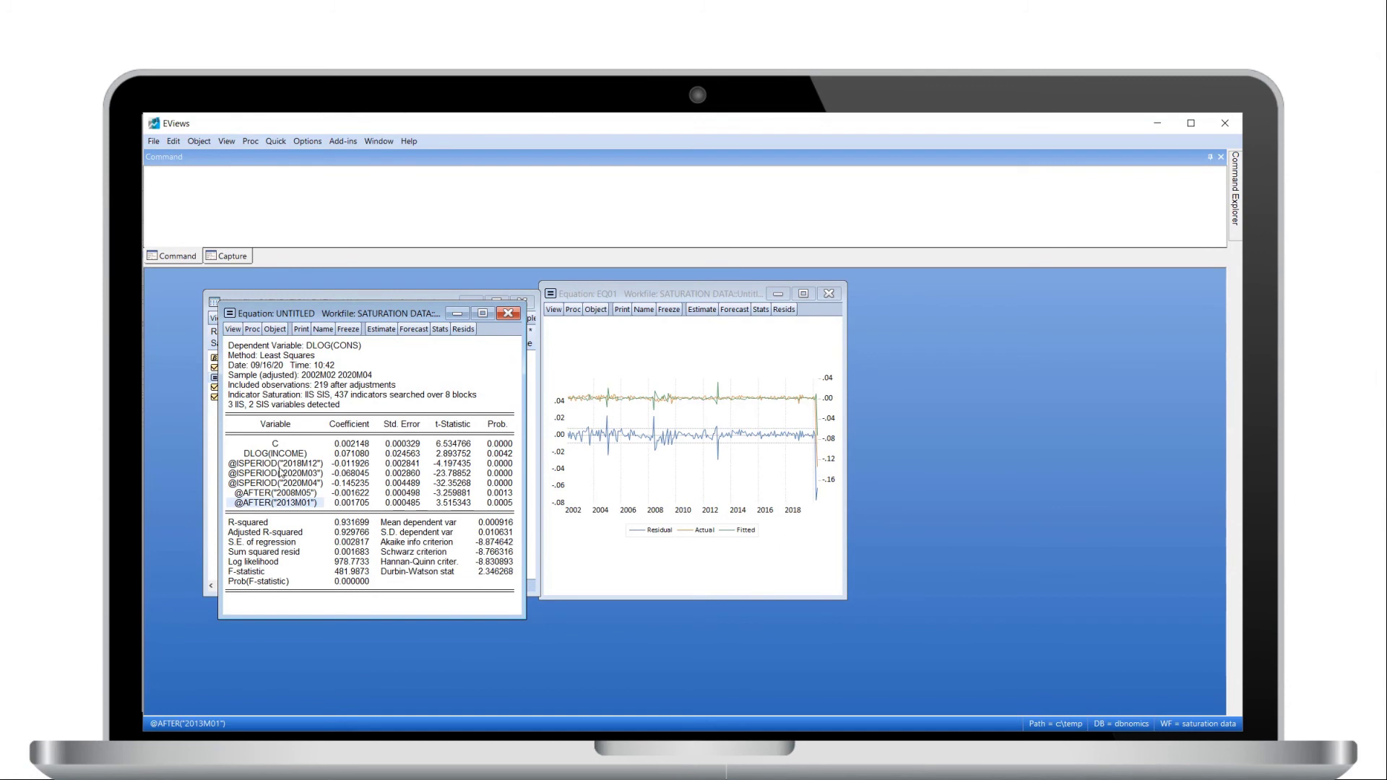
left_click_drag(278, 463, 278, 505)
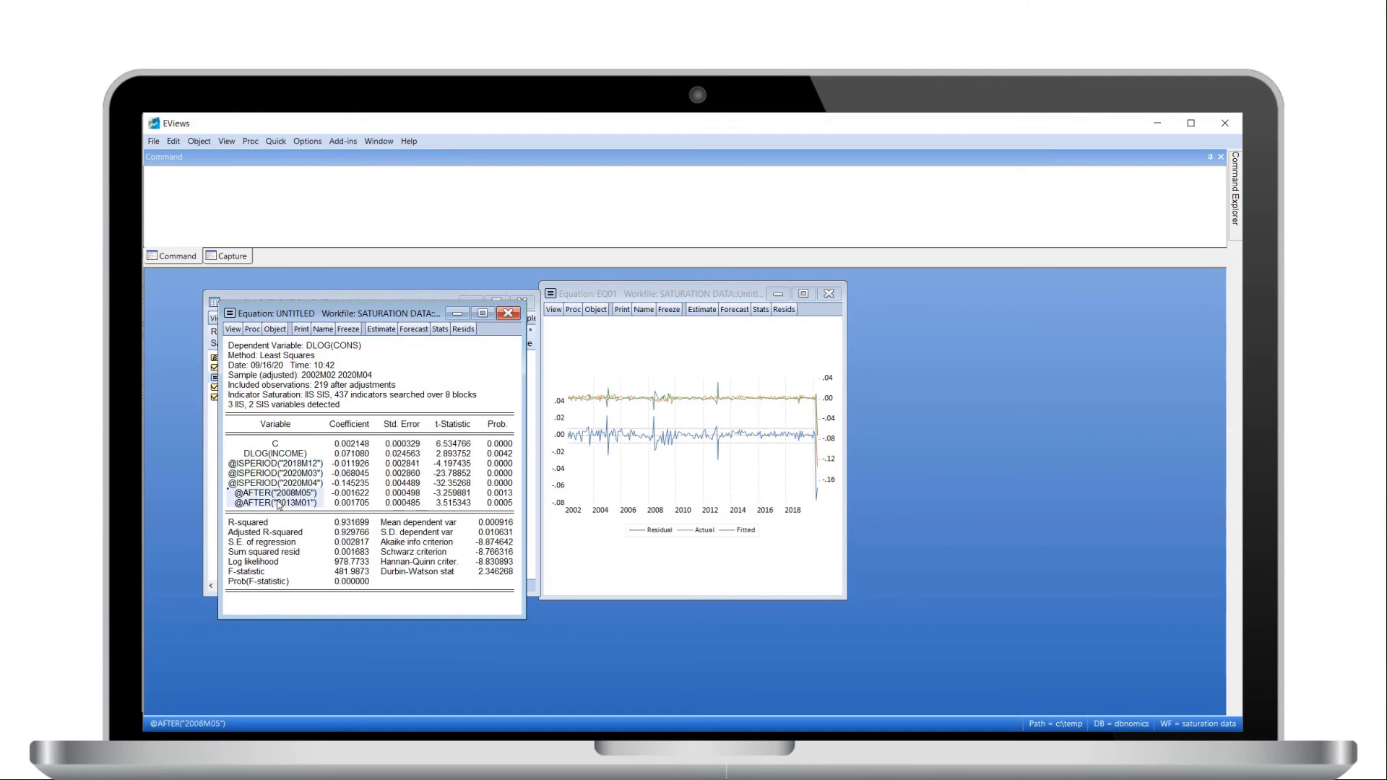
left_click(766, 310)
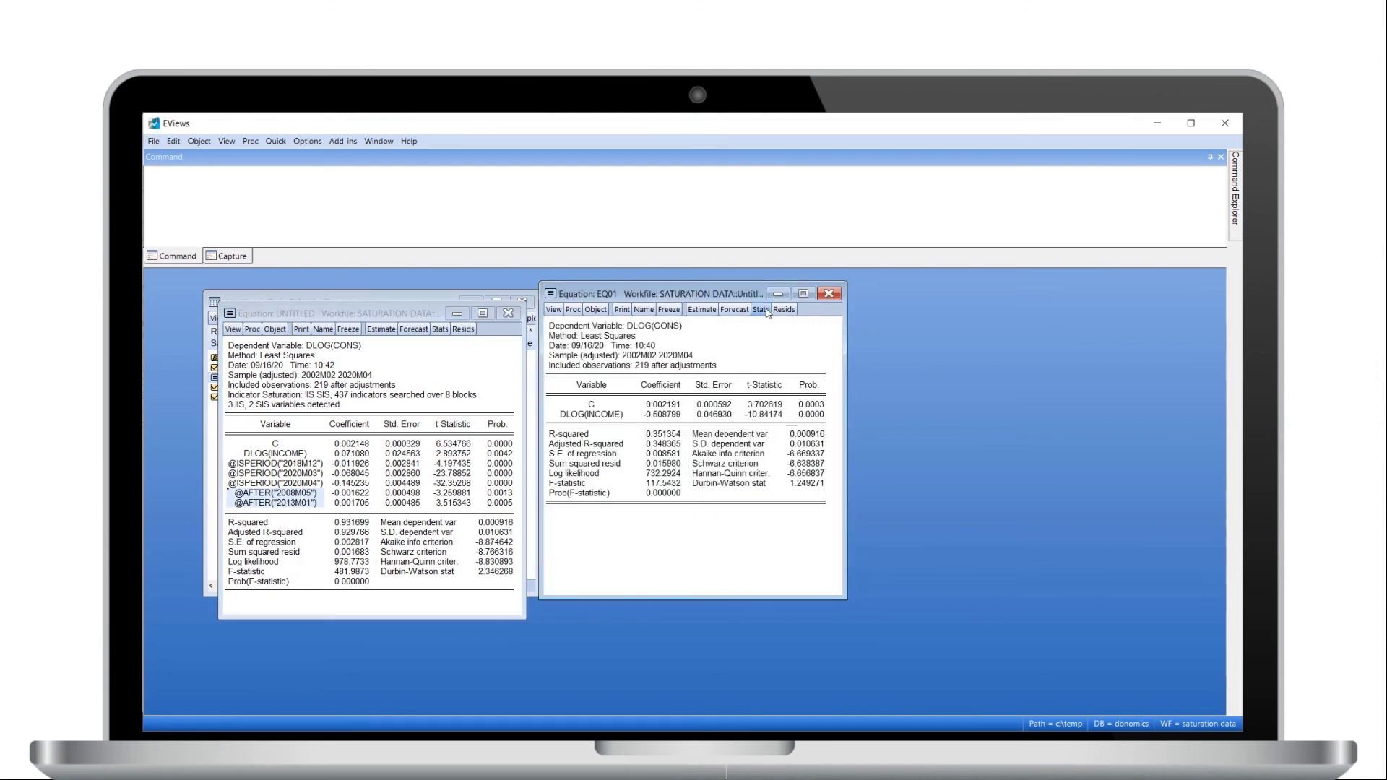
left_click(355, 454)
left_click(671, 416)
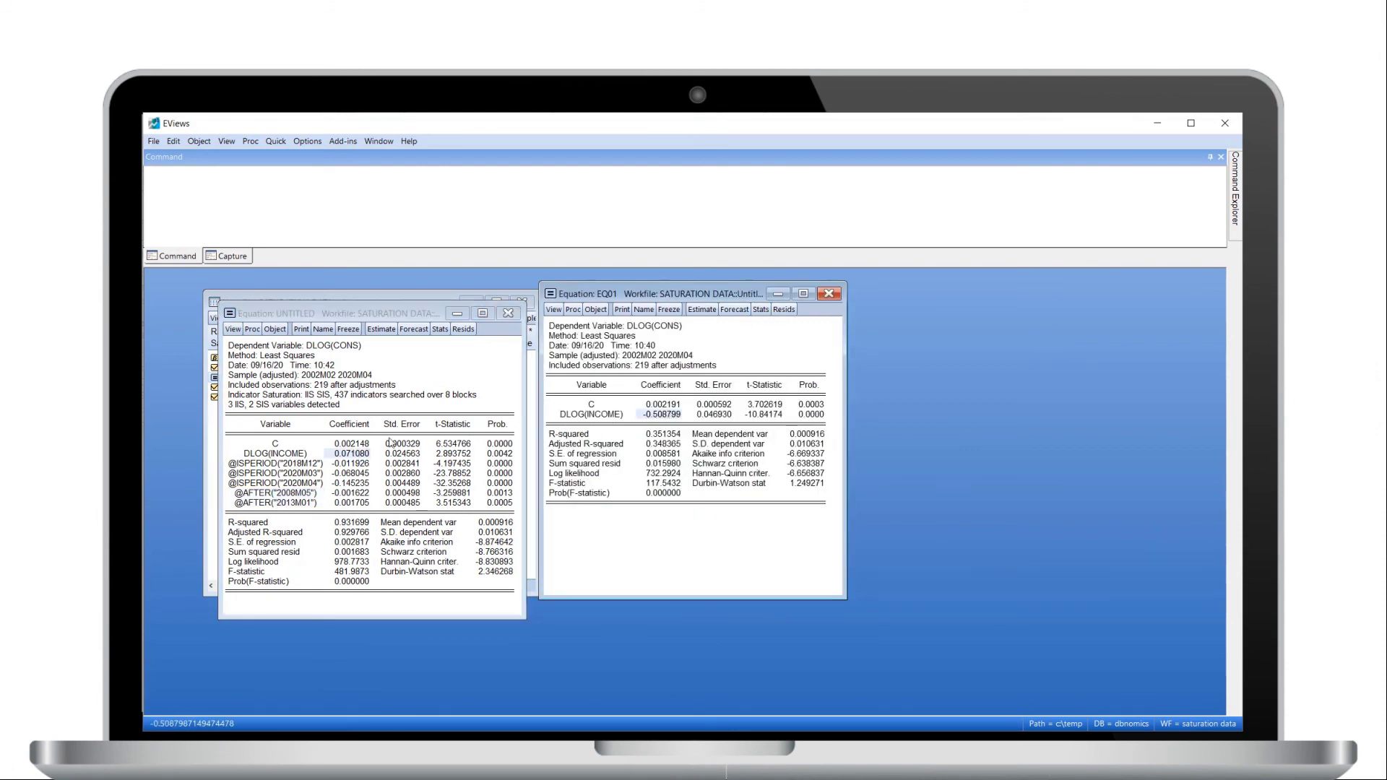
left_click(356, 524)
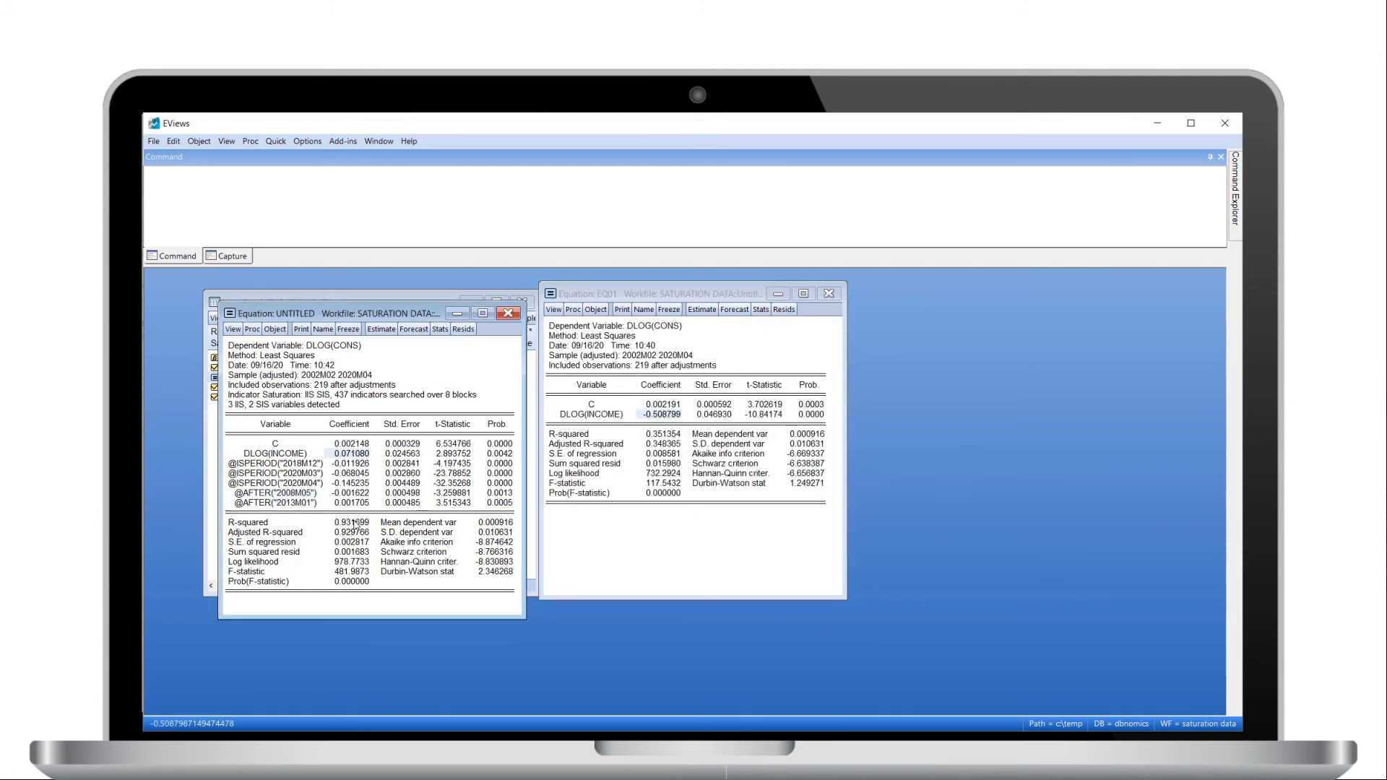
left_click(661, 435)
Show residual, actual and fitted graphs for both the untitled saturated equation and eq01.
left_click(463, 329)
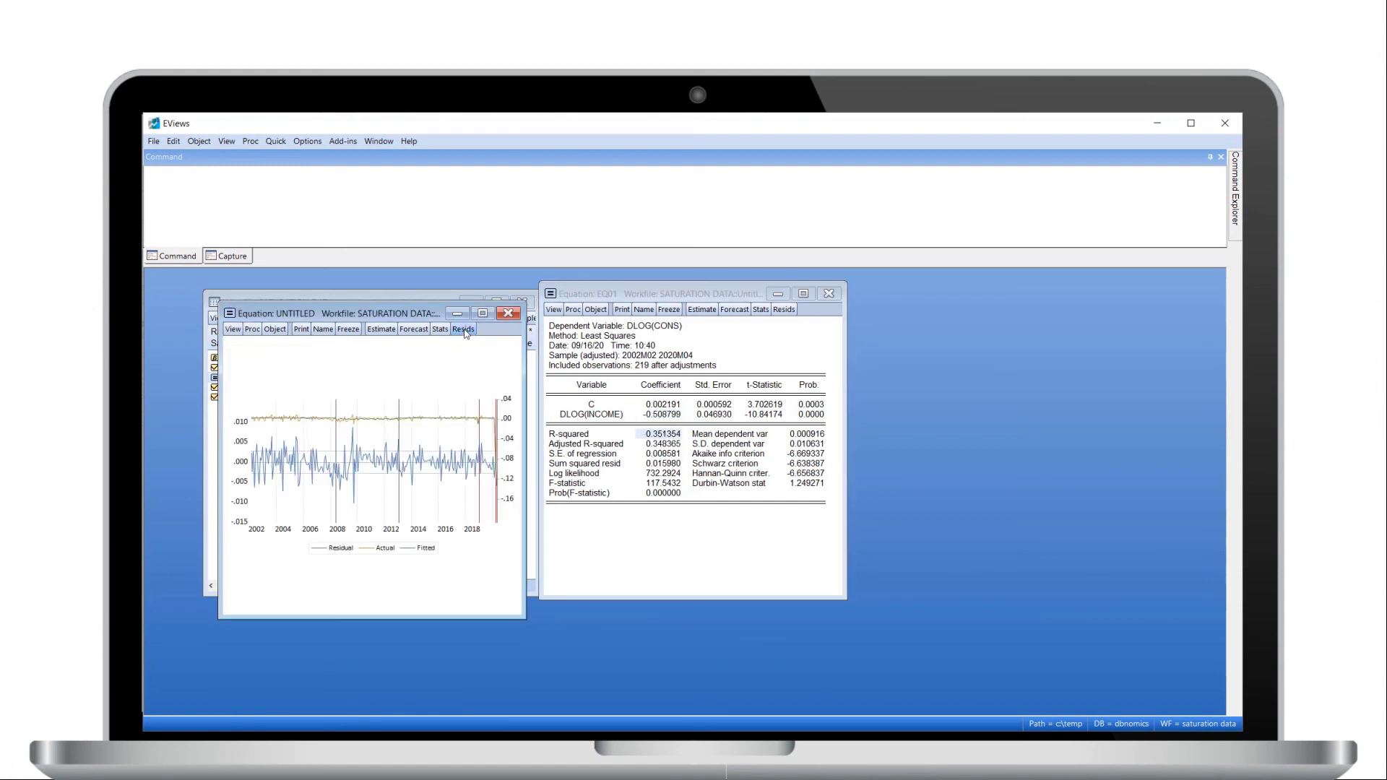
left_click(784, 310)
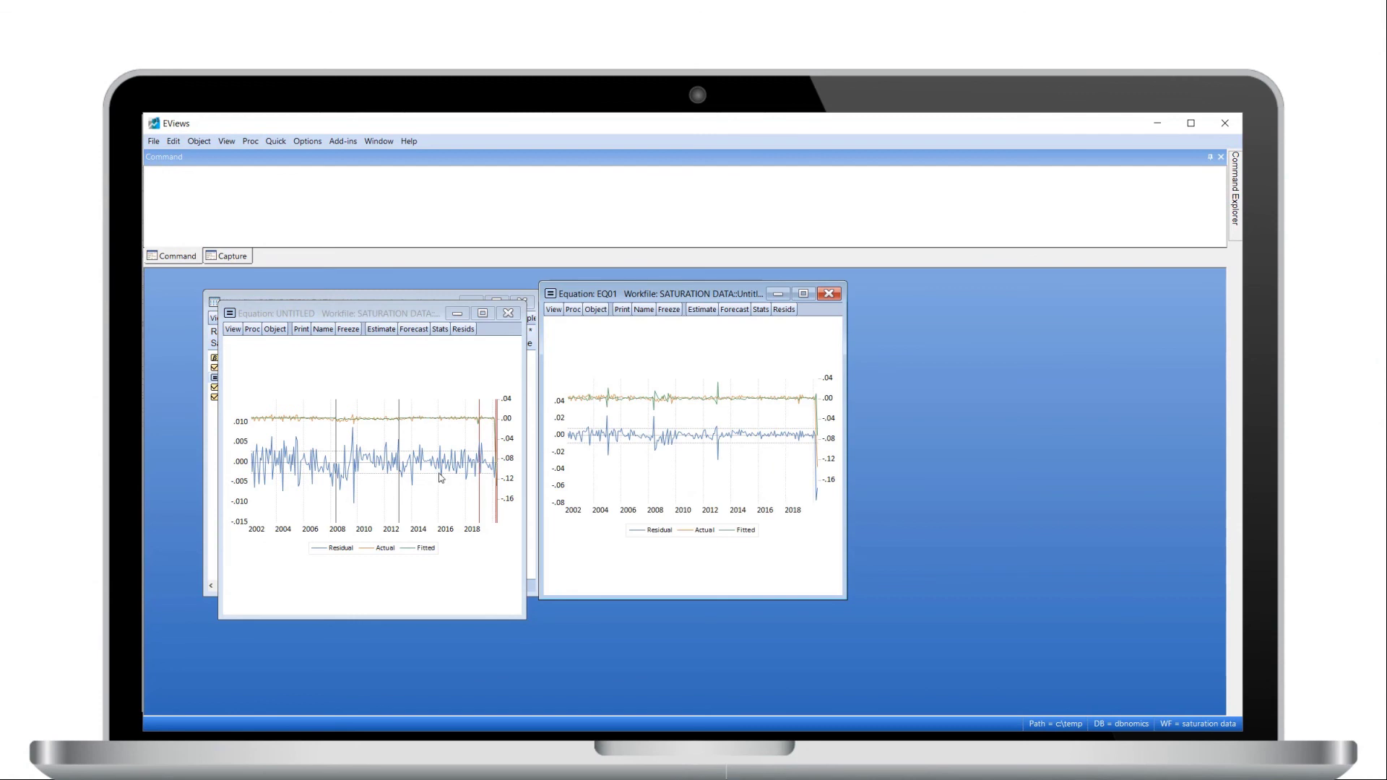